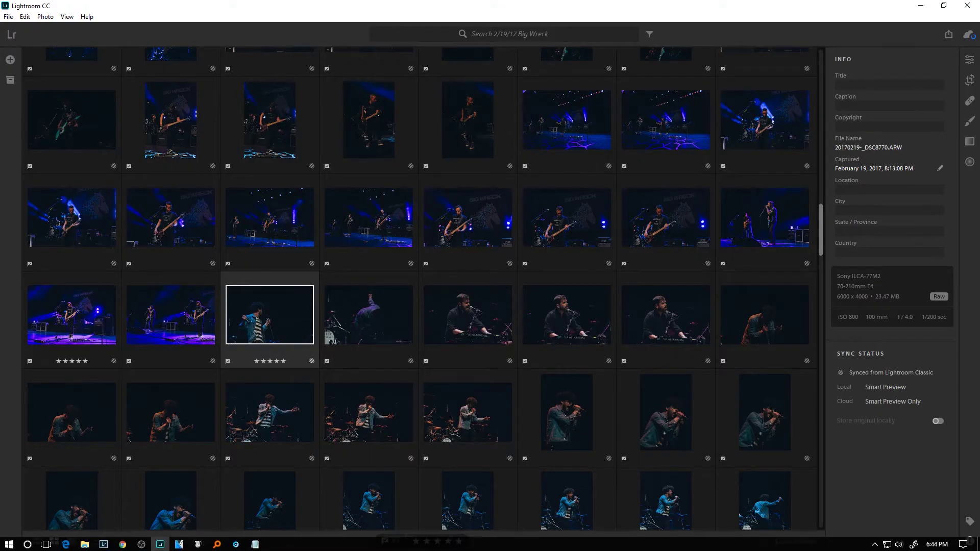
Bring Lightroom Classic forward and scroll through the 2/19/17 Big Wreck collection
click(104, 544)
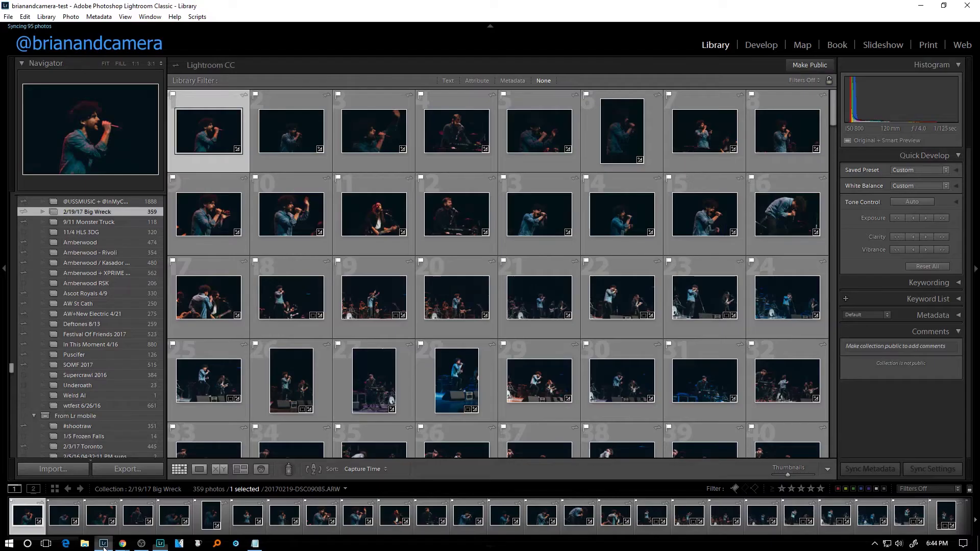
scroll(398, 285, down, 2)
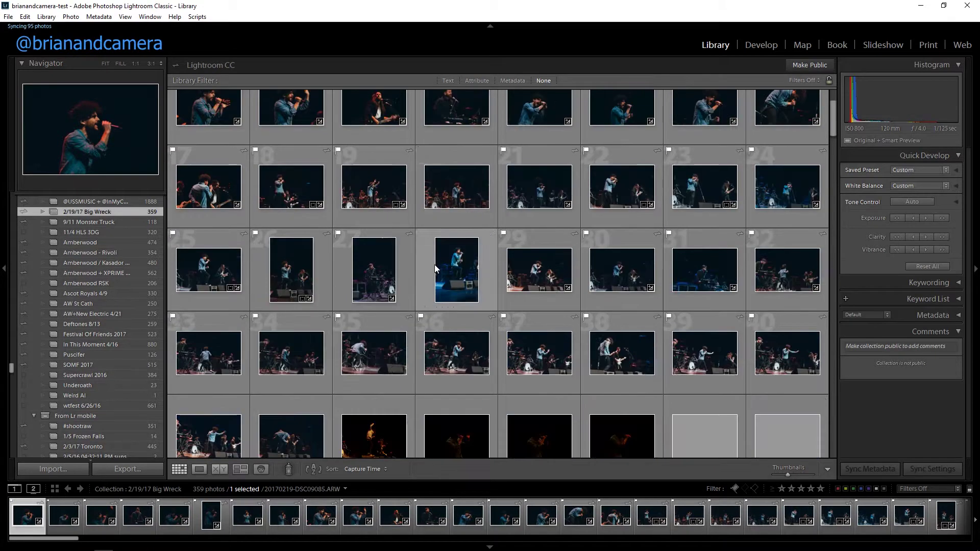
scroll(413, 250, up, 3)
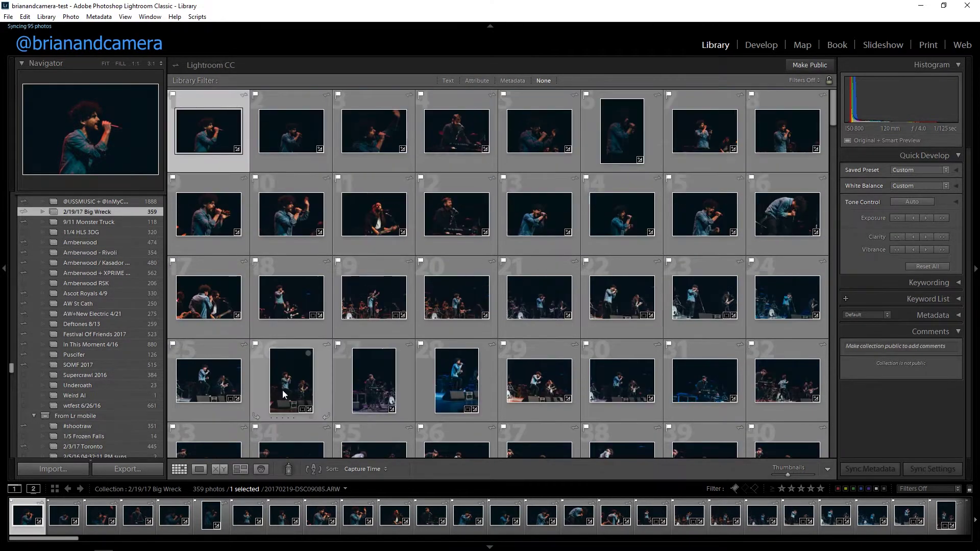
Compare the same album in Lightroom CC, then return to Classic and open the Edit menu
click(160, 544)
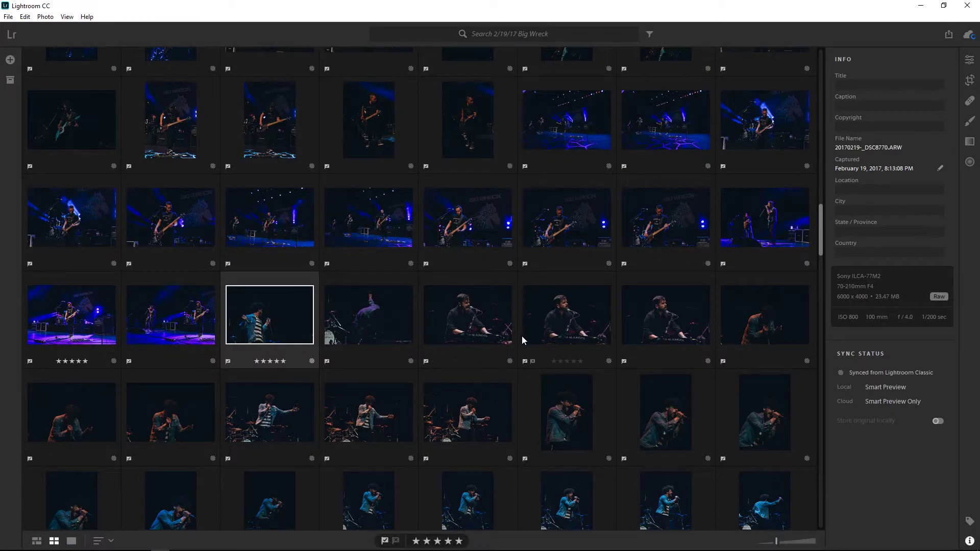
mouse_move(289, 549)
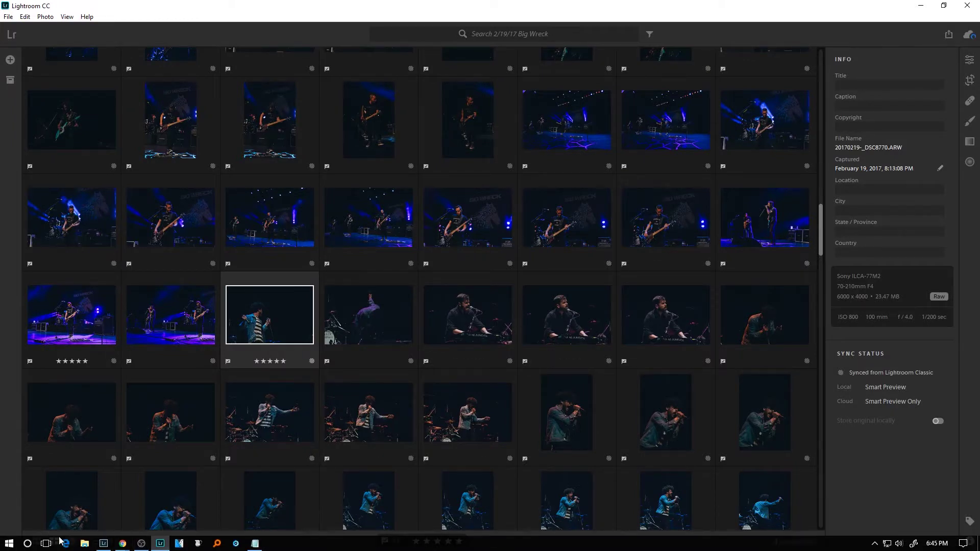
mouse_move(102, 548)
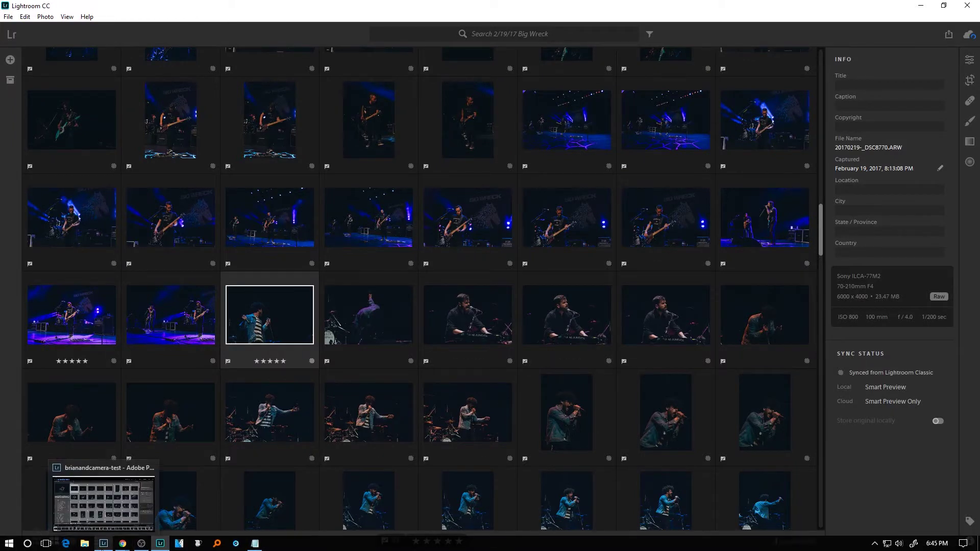
click(103, 545)
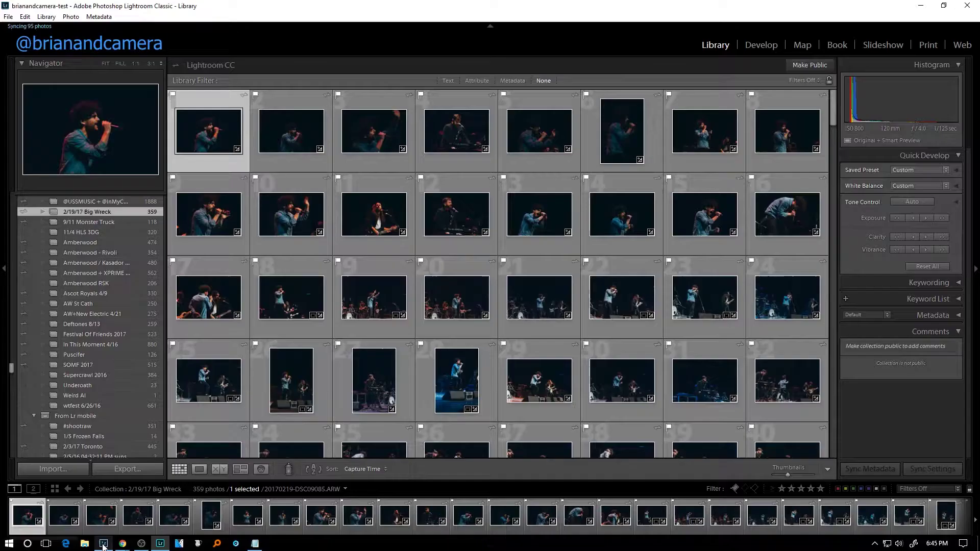
click(25, 17)
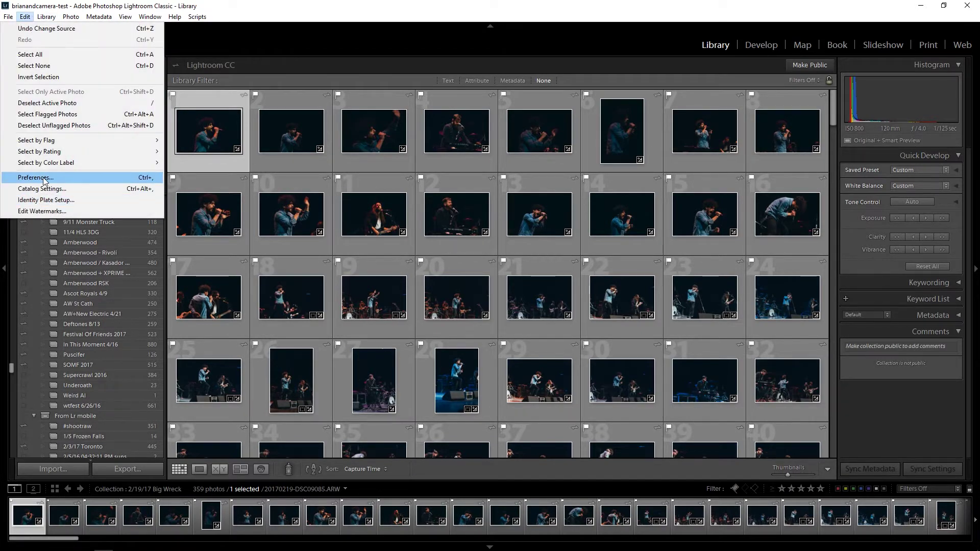
click(45, 179)
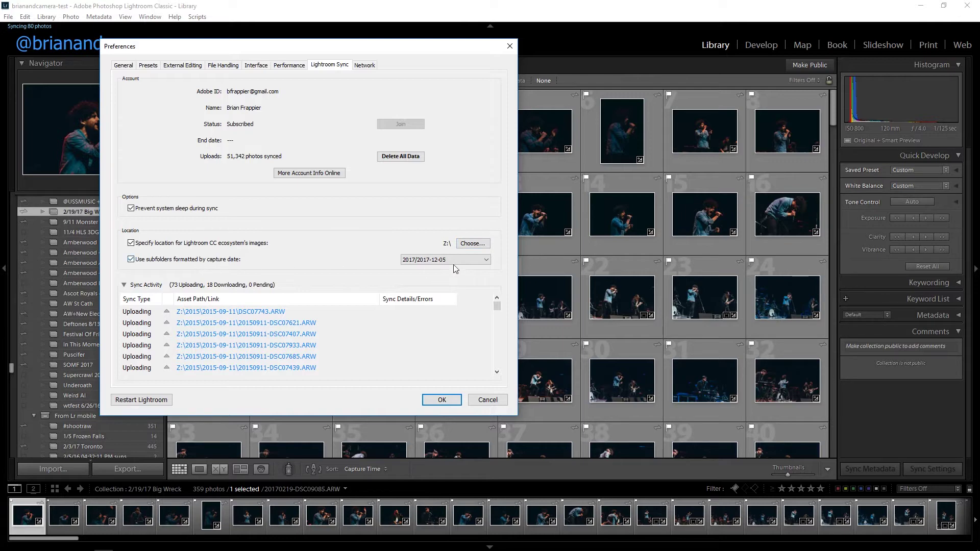
click(425, 398)
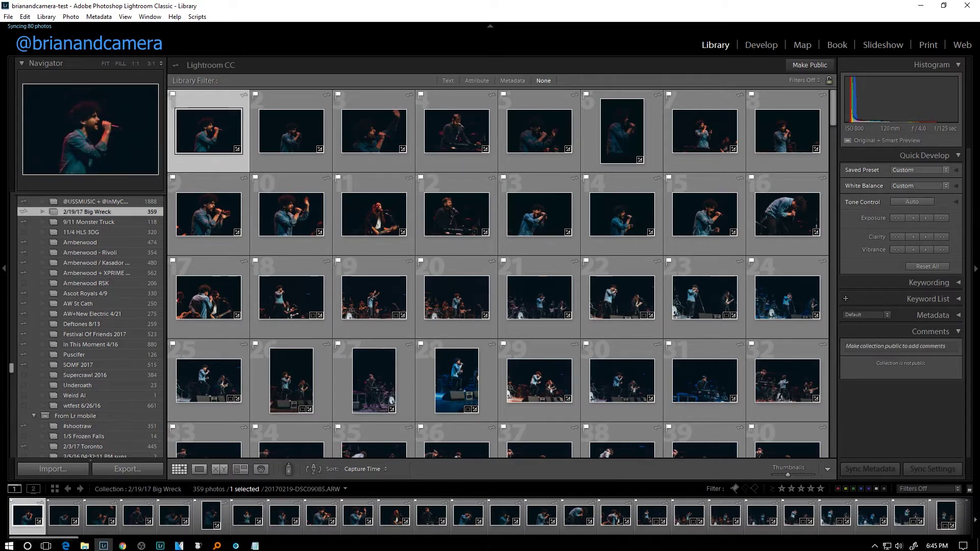
click(161, 543)
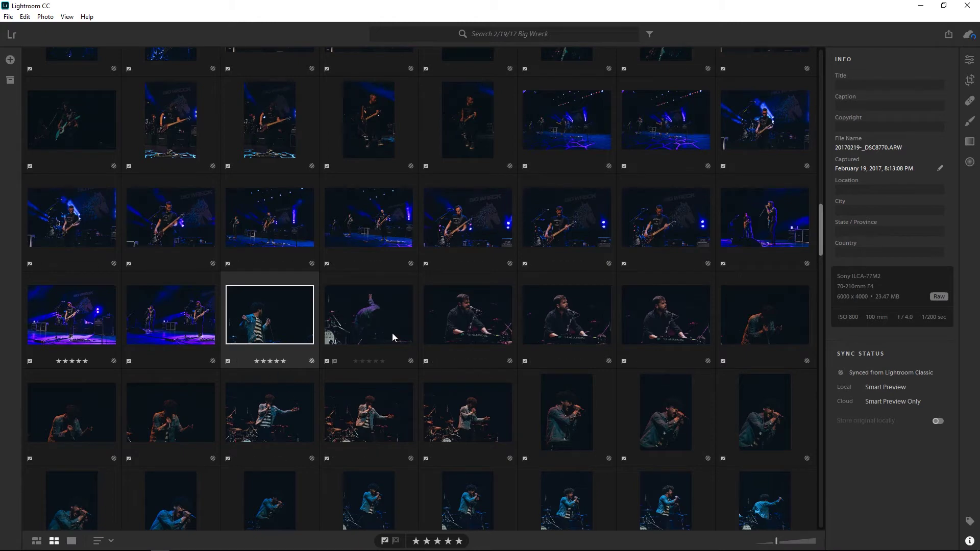
Back in Lightroom Classic, bring up the actions for the first Big Wreck photo
click(122, 543)
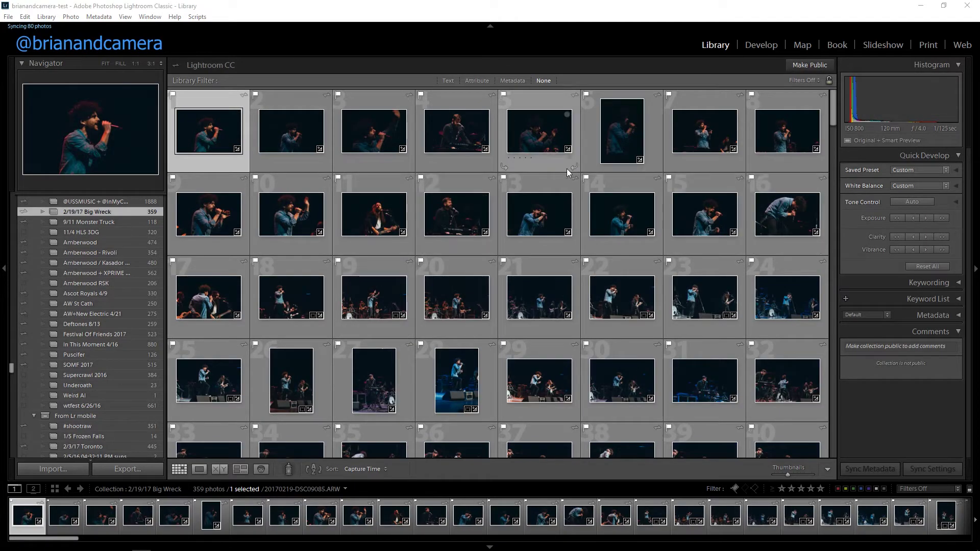
right_click(205, 133)
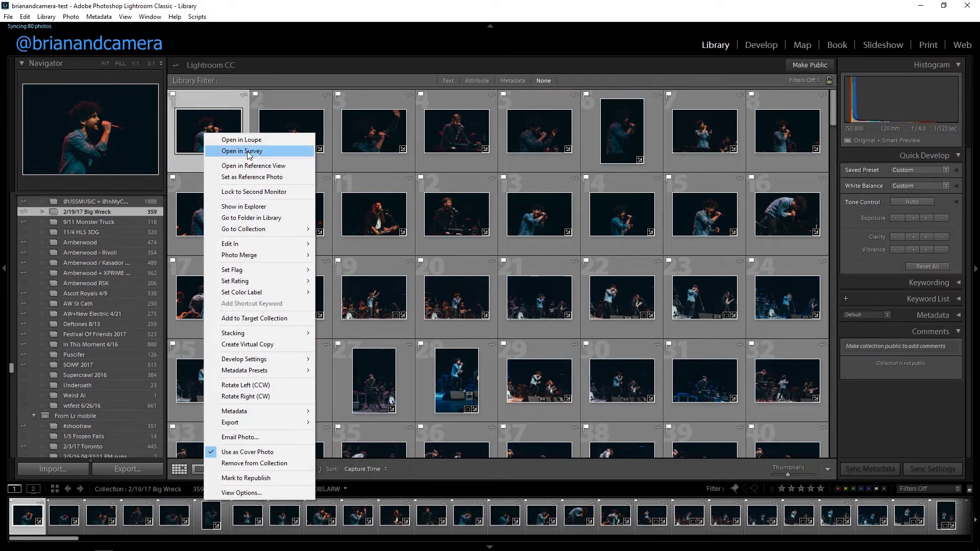
key(Escape)
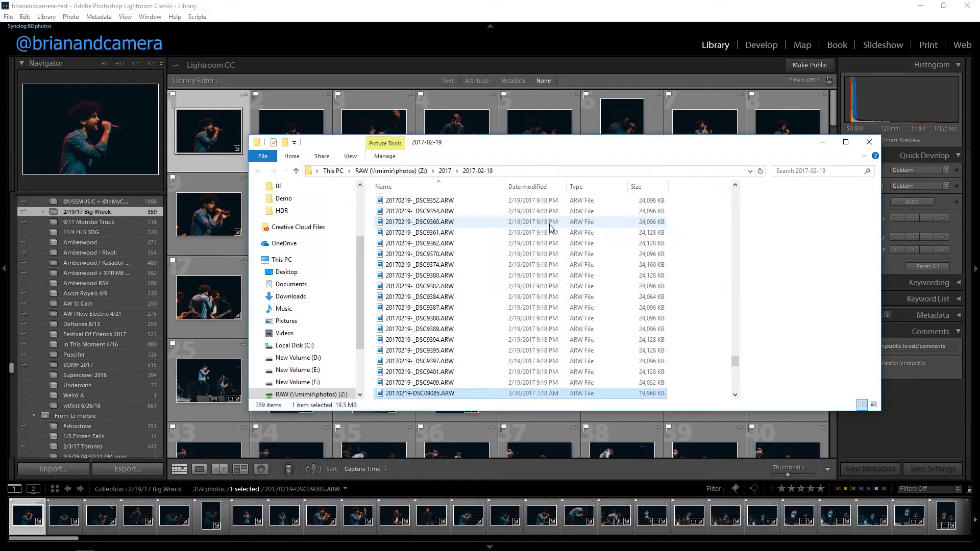
Copy the Z:\2017\2017-02-19 folder path from File Explorer and return to Lightroom CC
click(535, 172)
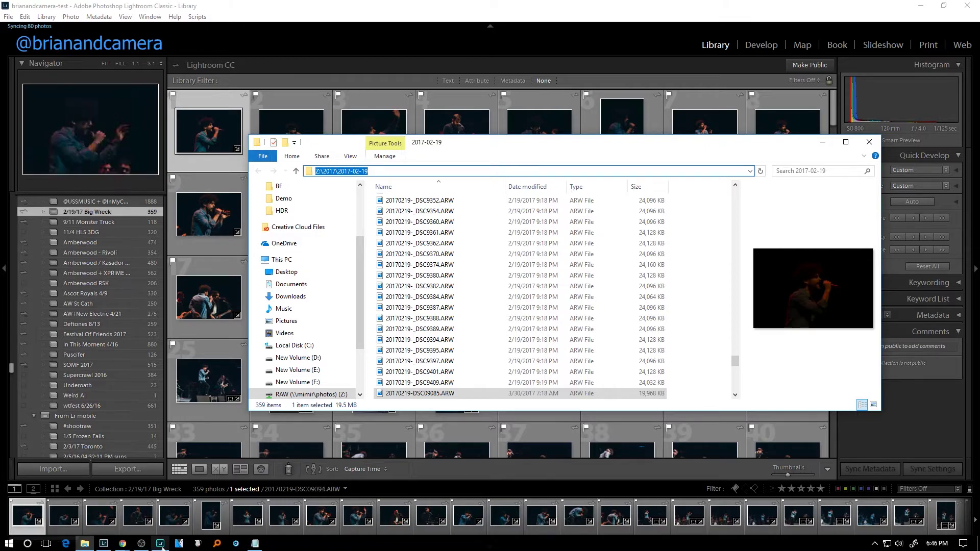
click(163, 543)
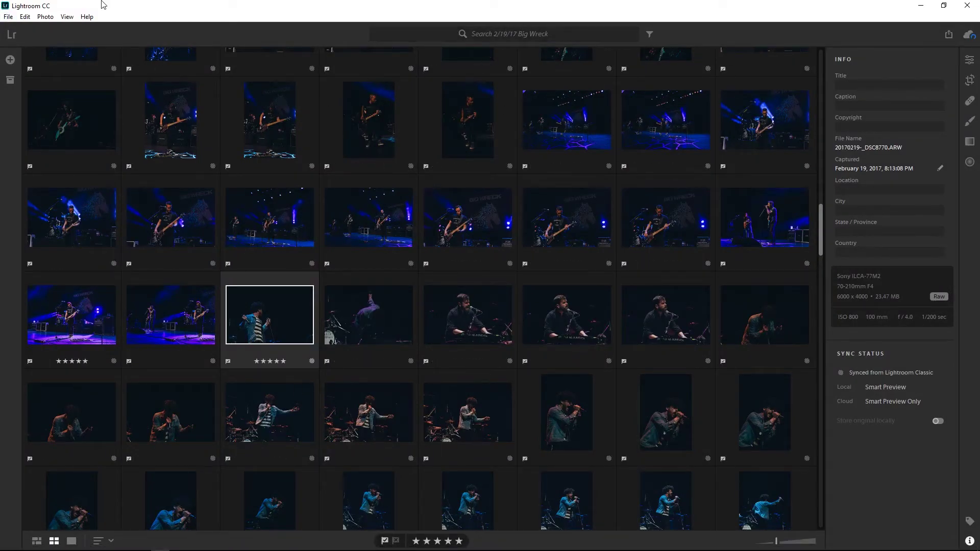
click(8, 17)
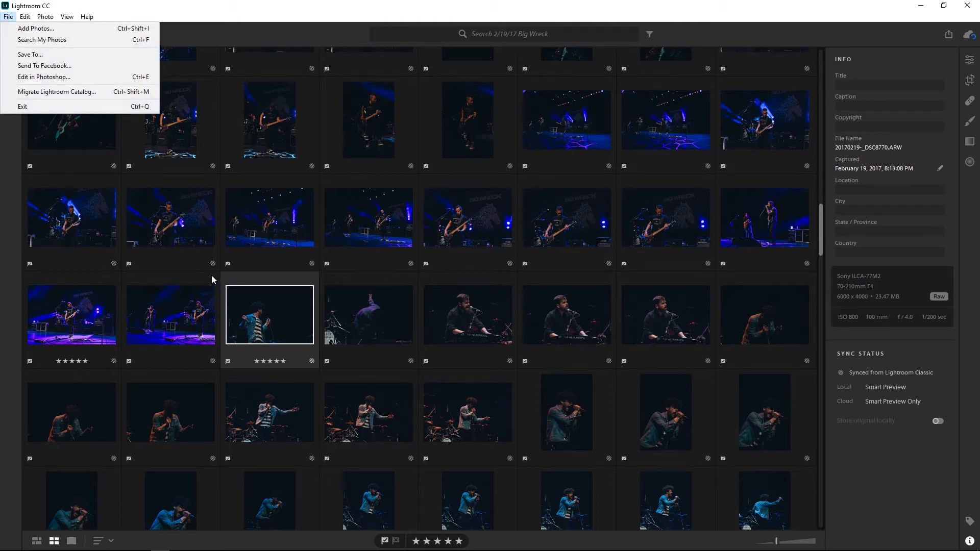
Add all 359 photos from the pasted 2017-02-19 folder to the 2/19/17 Big Wreck album
click(14, 28)
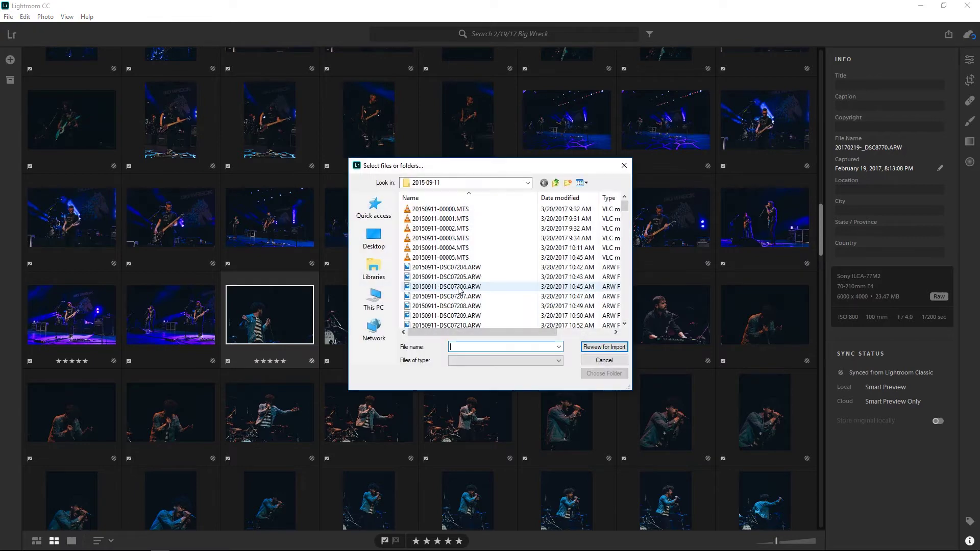
key(ctrl+v)
key(Return)
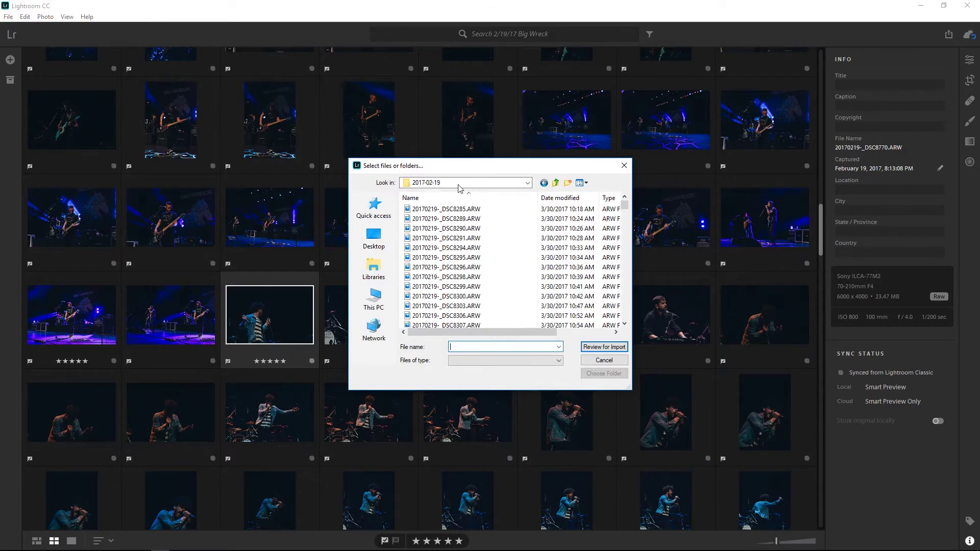
click(463, 221)
key(ctrl+a)
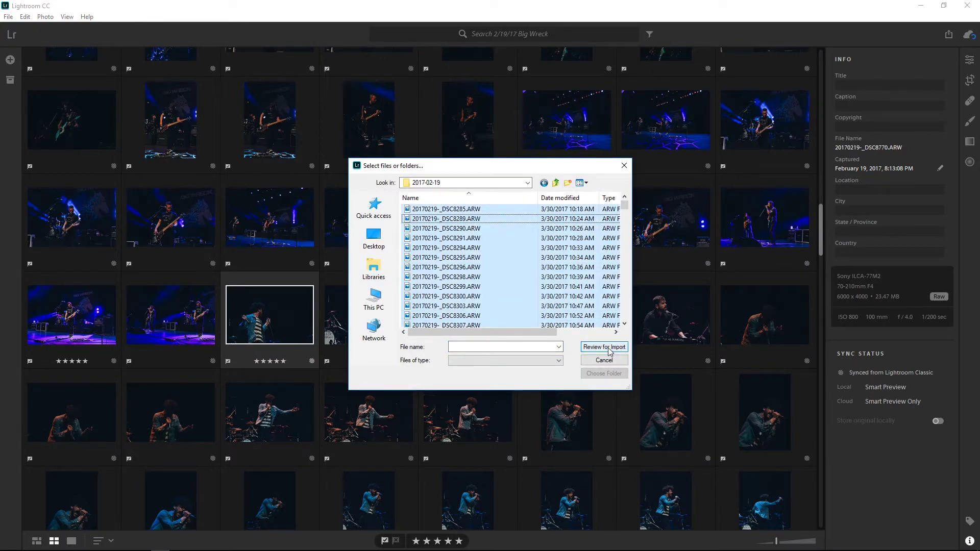
click(608, 348)
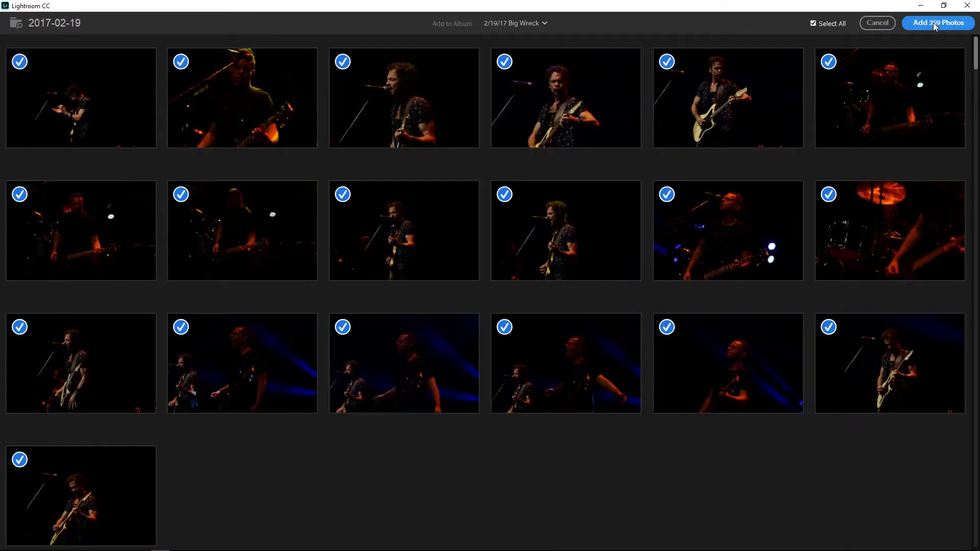
click(531, 23)
click(678, 22)
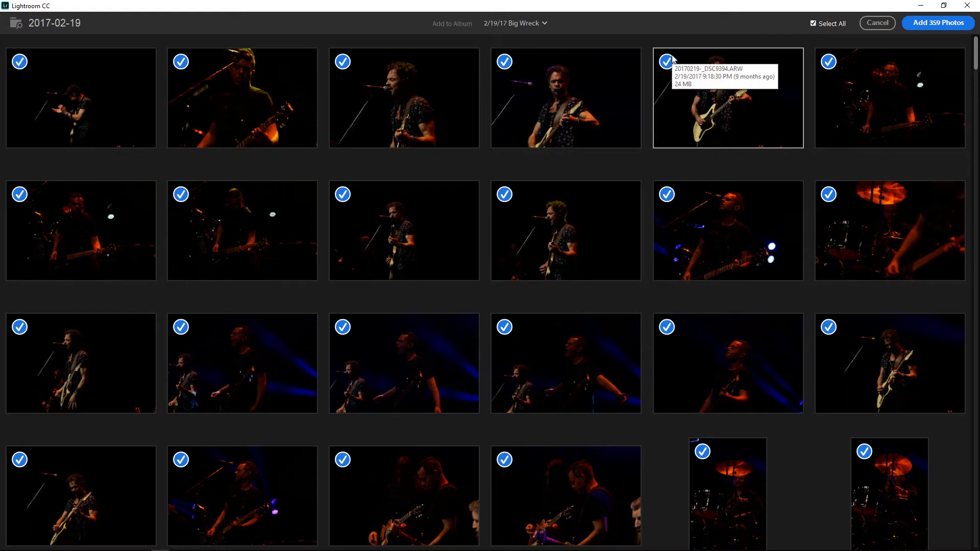
click(932, 23)
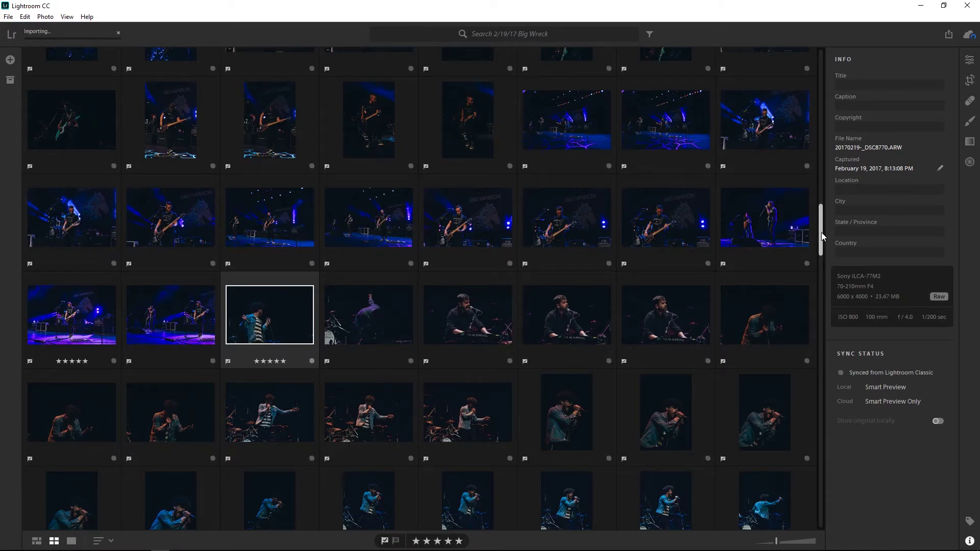
Scroll the Recent Import grid to the top, check Classic's synced collection, then return to CC
drag(823, 236, 826, 40)
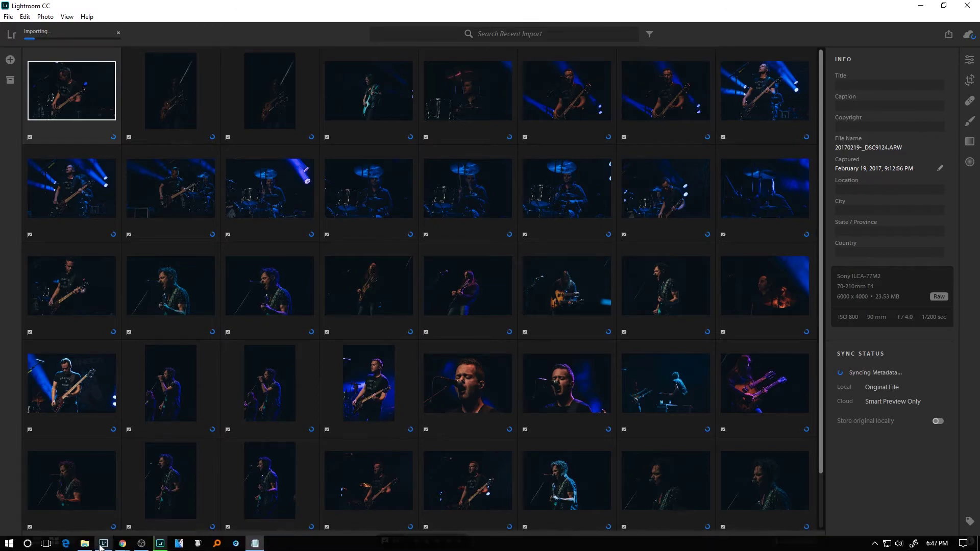
click(101, 544)
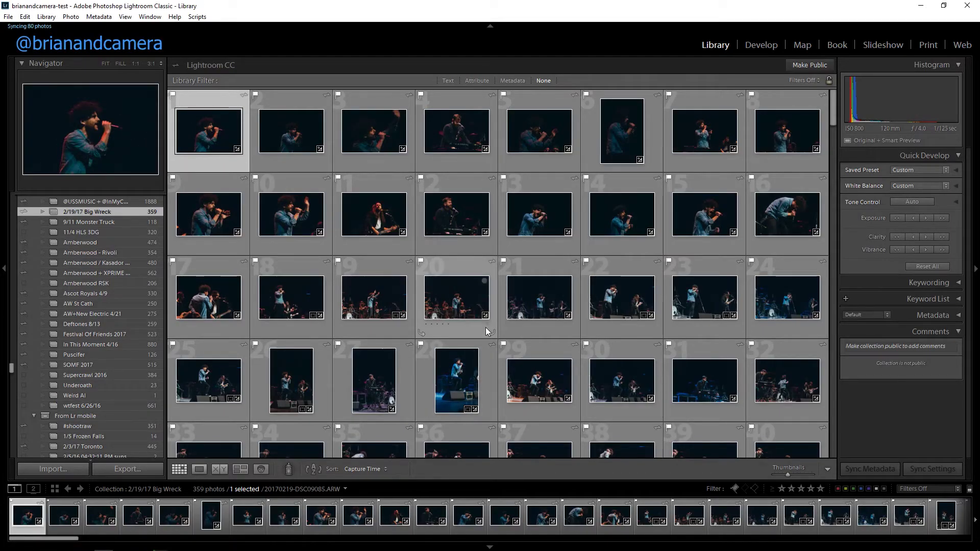
mouse_move(265, 544)
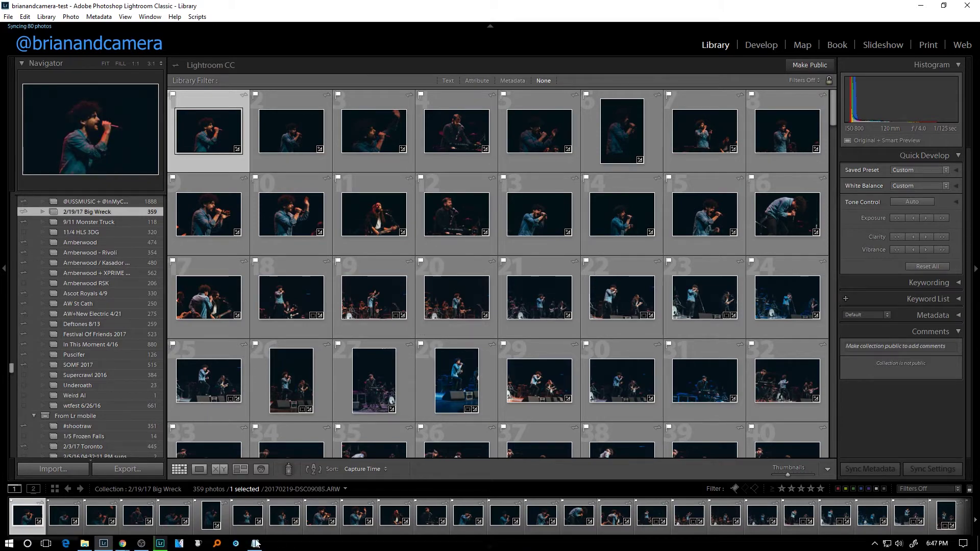
click(160, 543)
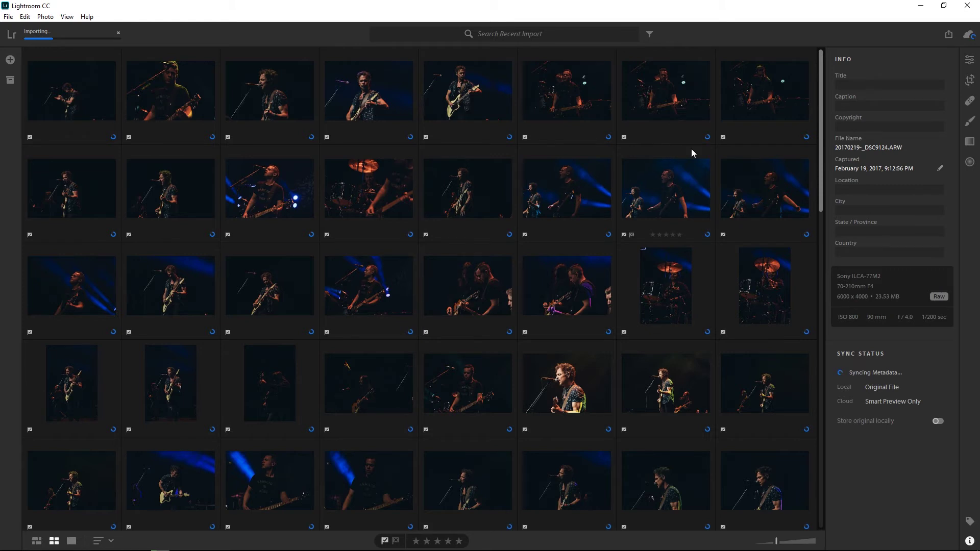
click(24, 16)
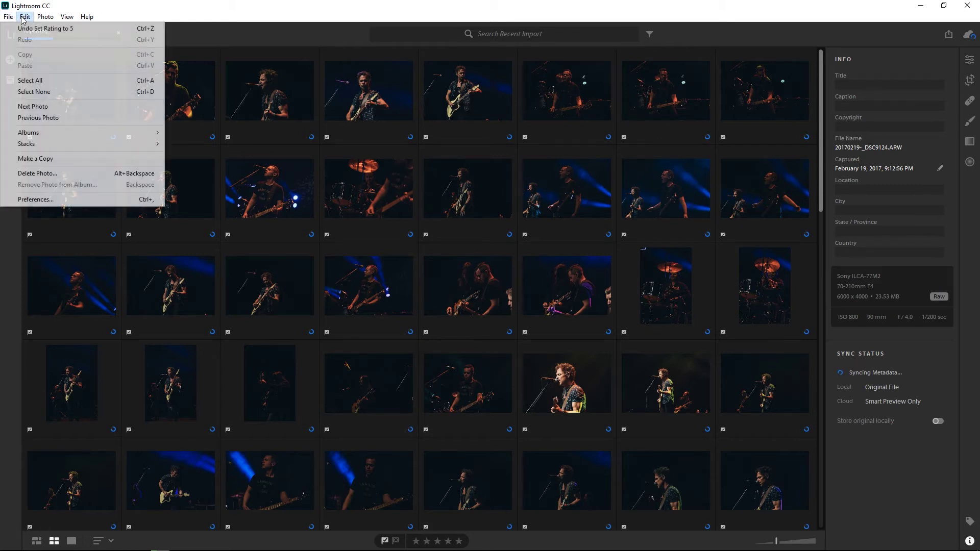
click(41, 198)
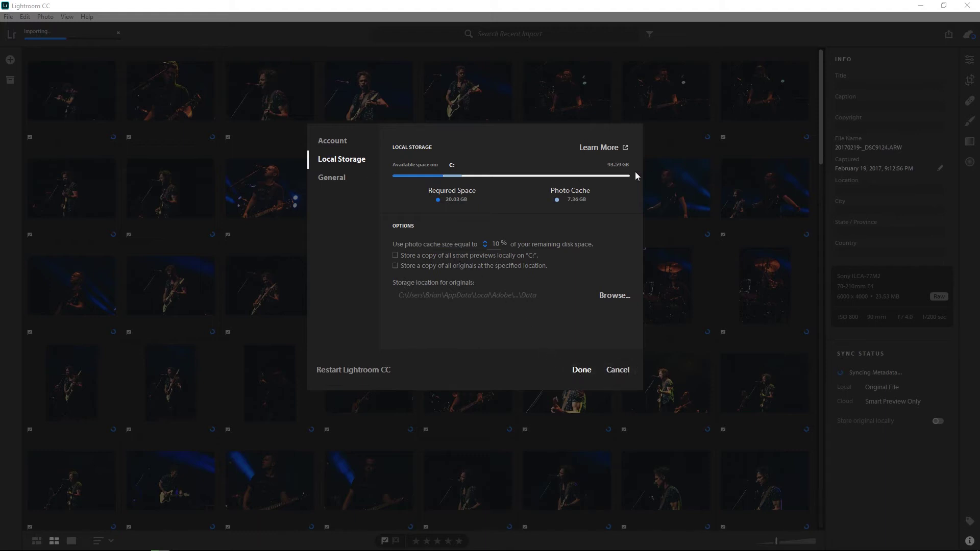
click(620, 376)
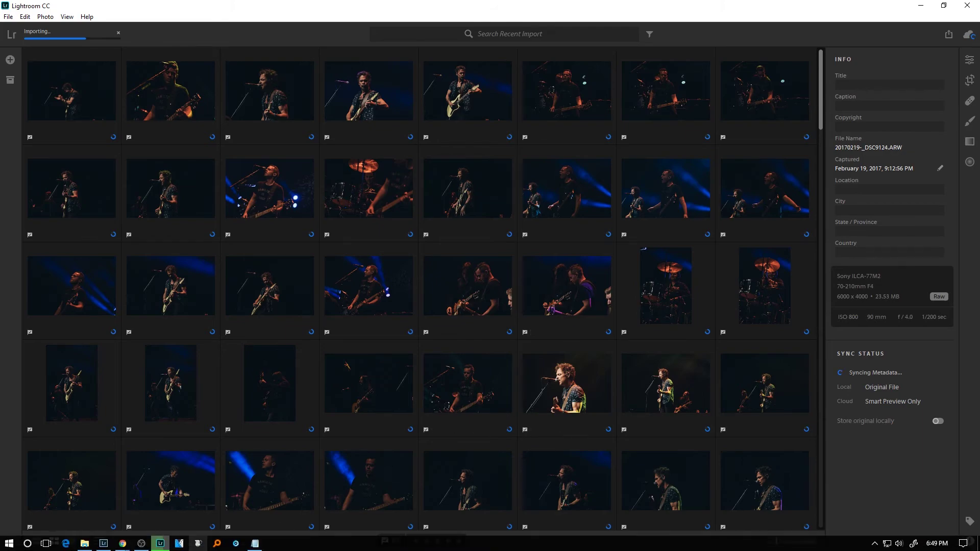
click(103, 544)
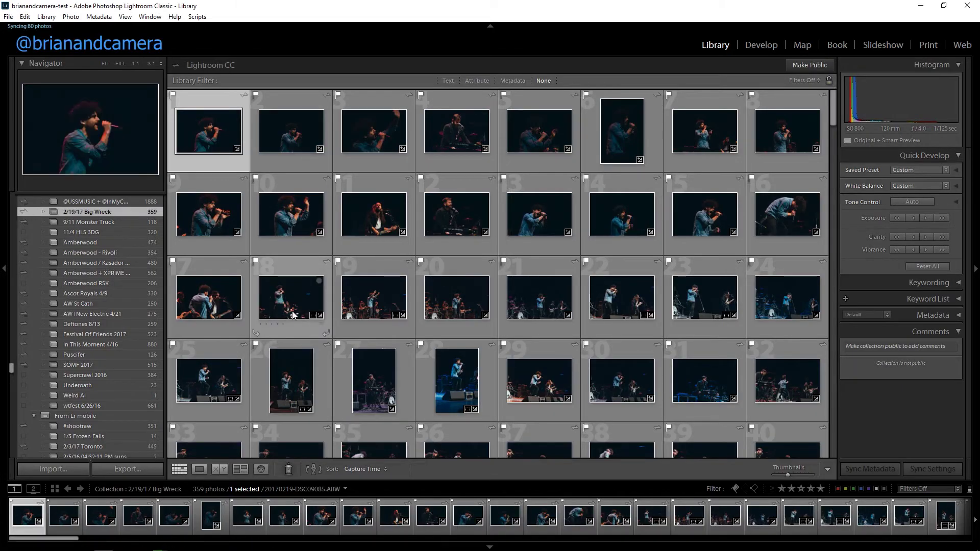
Select photo 22 and try removing it from the collection, dismissing the synced-photos prompt
click(615, 141)
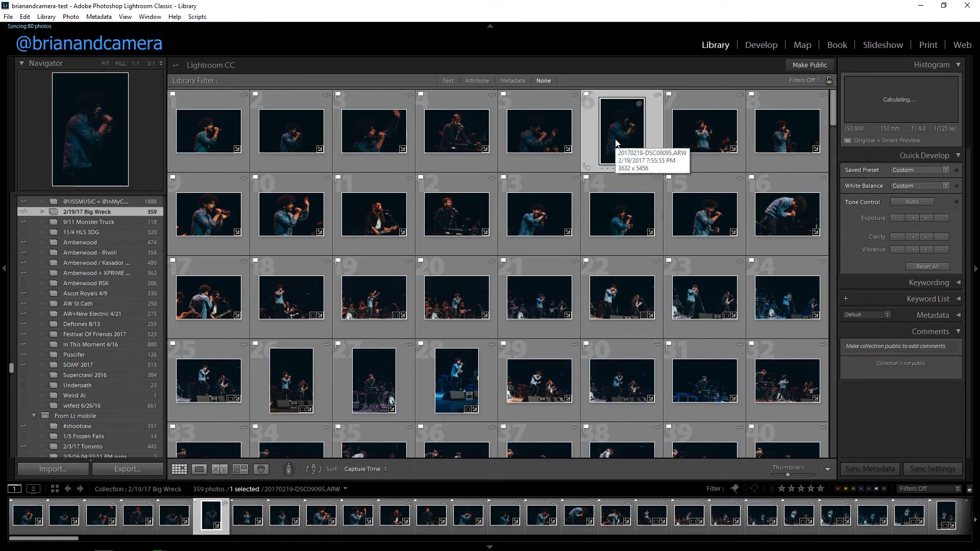
key(Down)
key(Down)
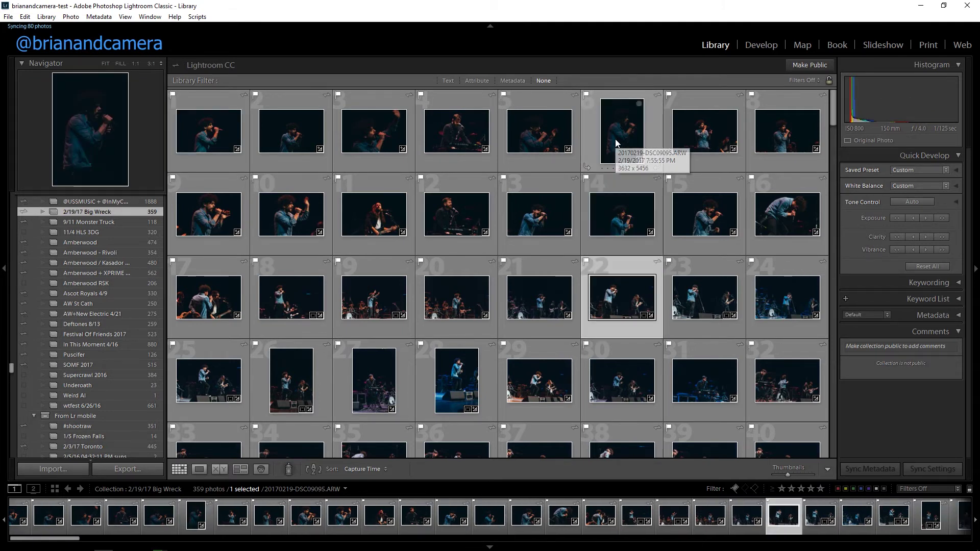
key(Delete)
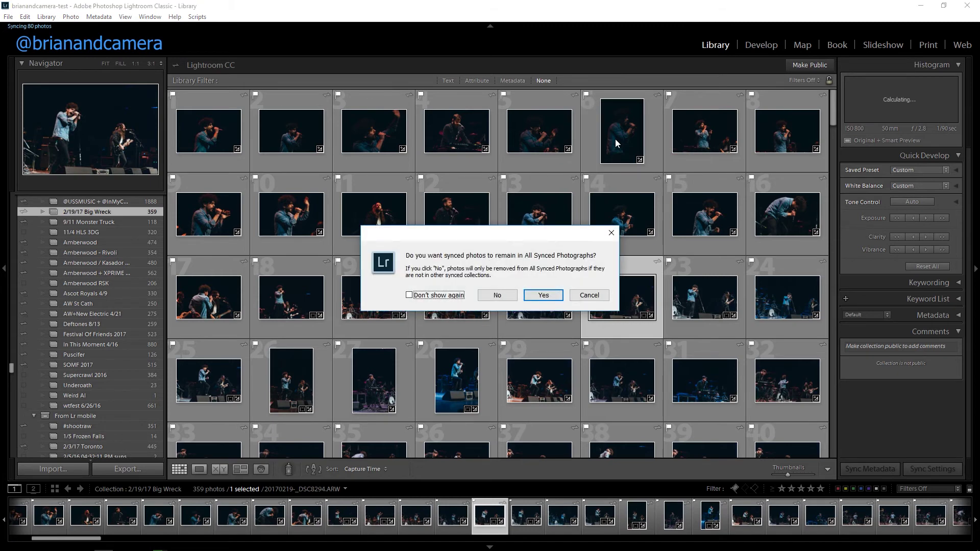
click(588, 296)
Go to photo 22's 2017-02-19 folder and permanently delete its file from disk
right_click(615, 296)
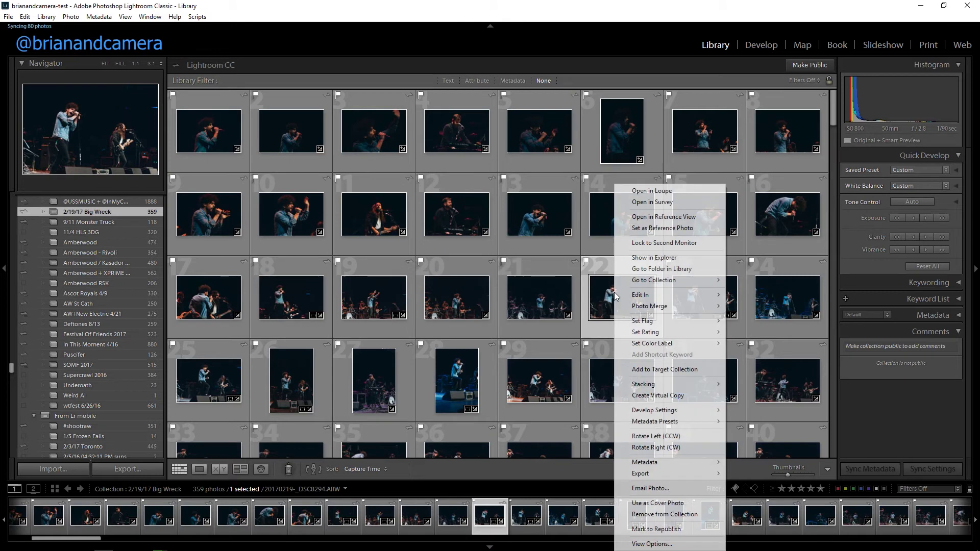
click(661, 268)
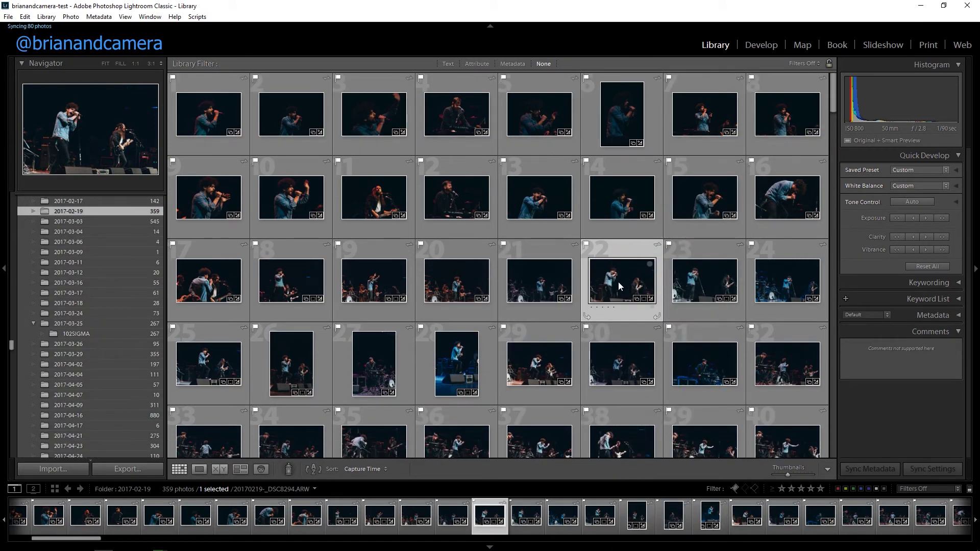
key(Delete)
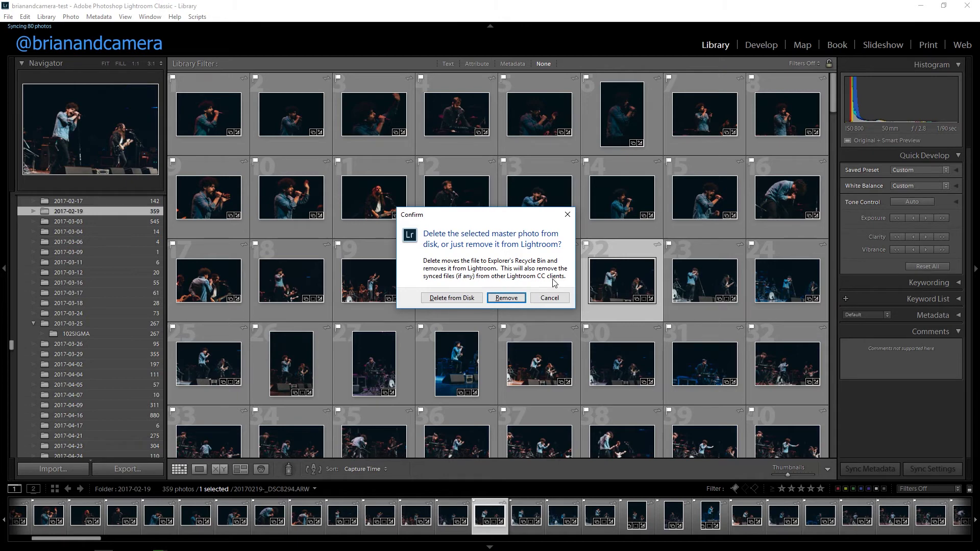
click(462, 299)
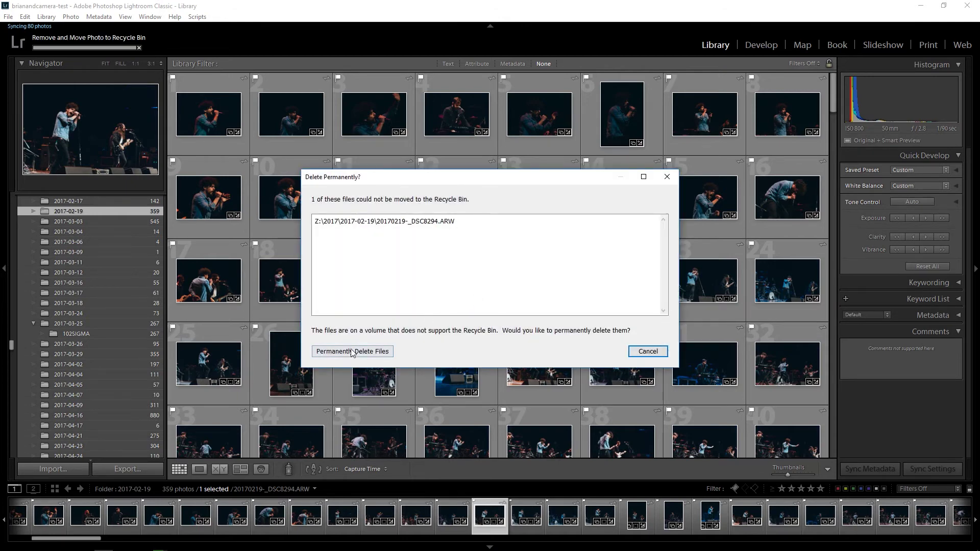
click(352, 352)
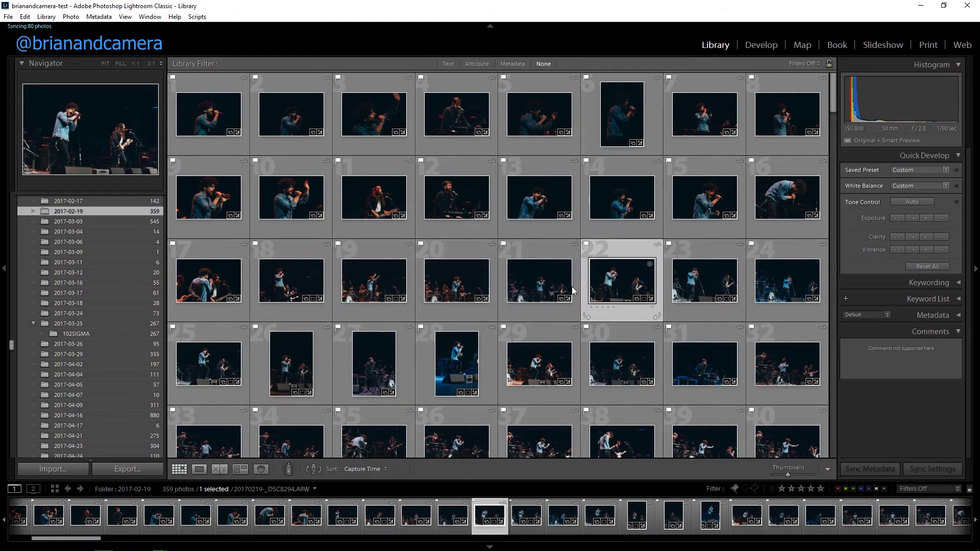
click(160, 548)
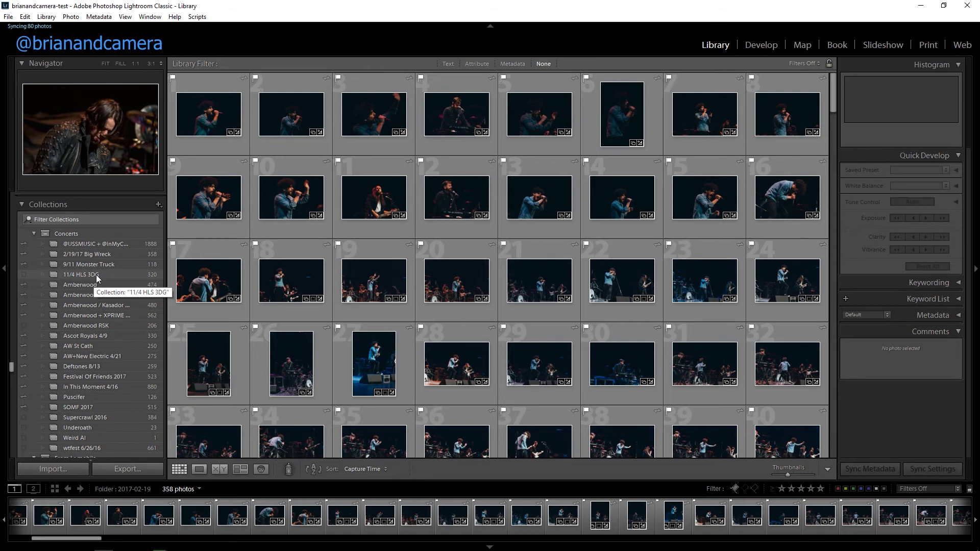
View the 320-photo 11/4 HLS 3DG collection in Classic, then go back to Lightroom CC
click(97, 276)
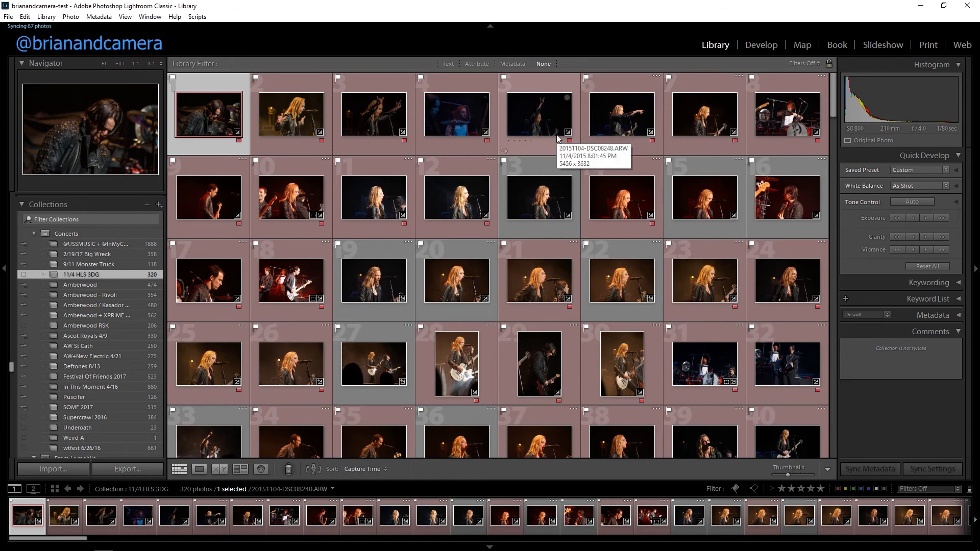
mouse_move(321, 549)
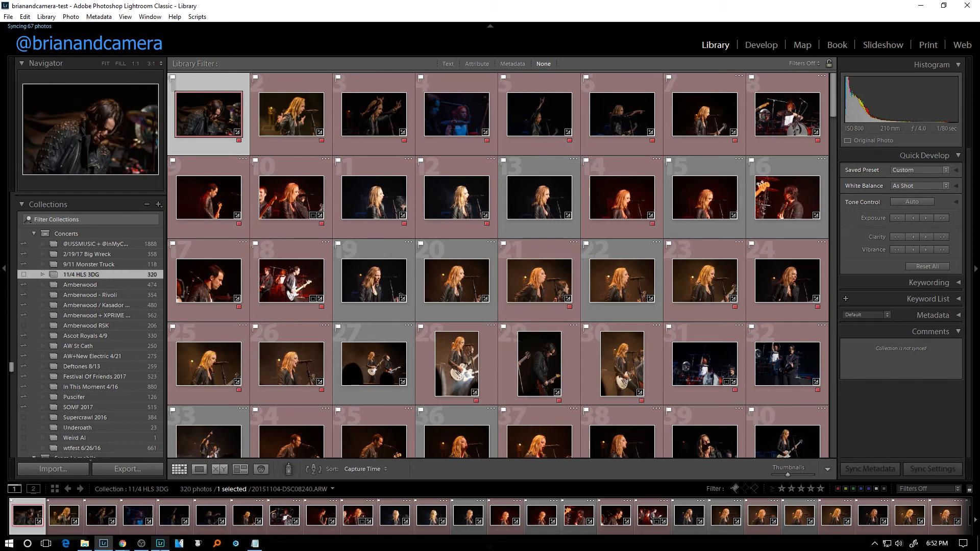
click(185, 533)
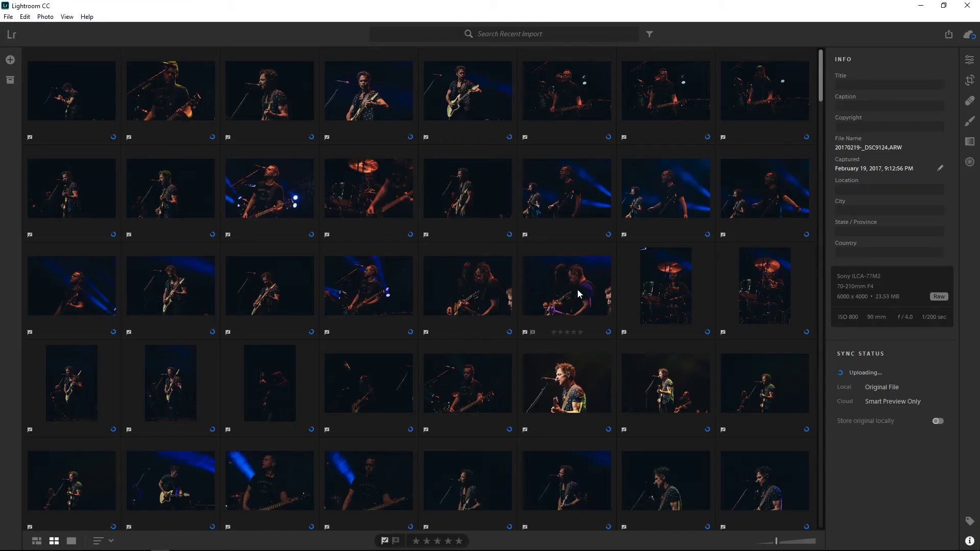